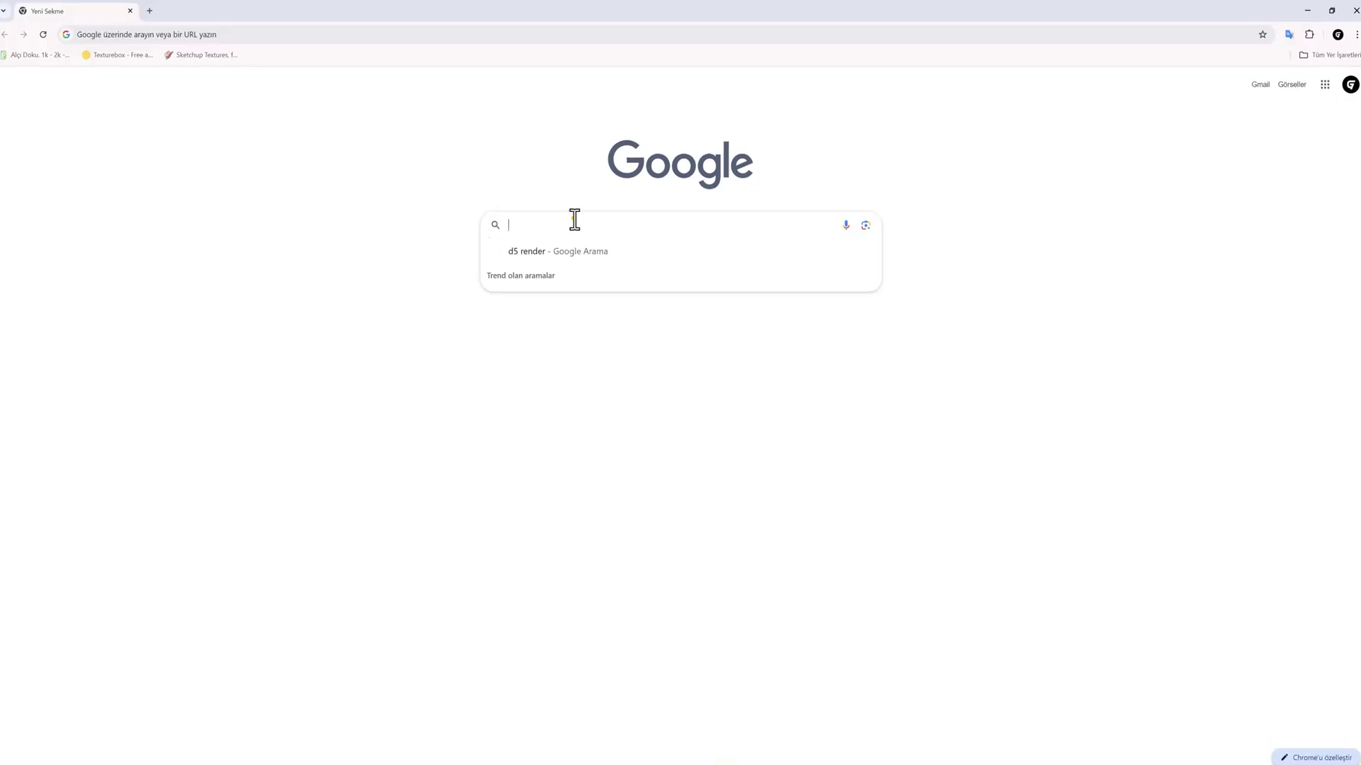
Step: Search Google for 'd5 render', go to the d5render.com download page and start the installer download
click(574, 219)
text(d5 render)
key(Return)
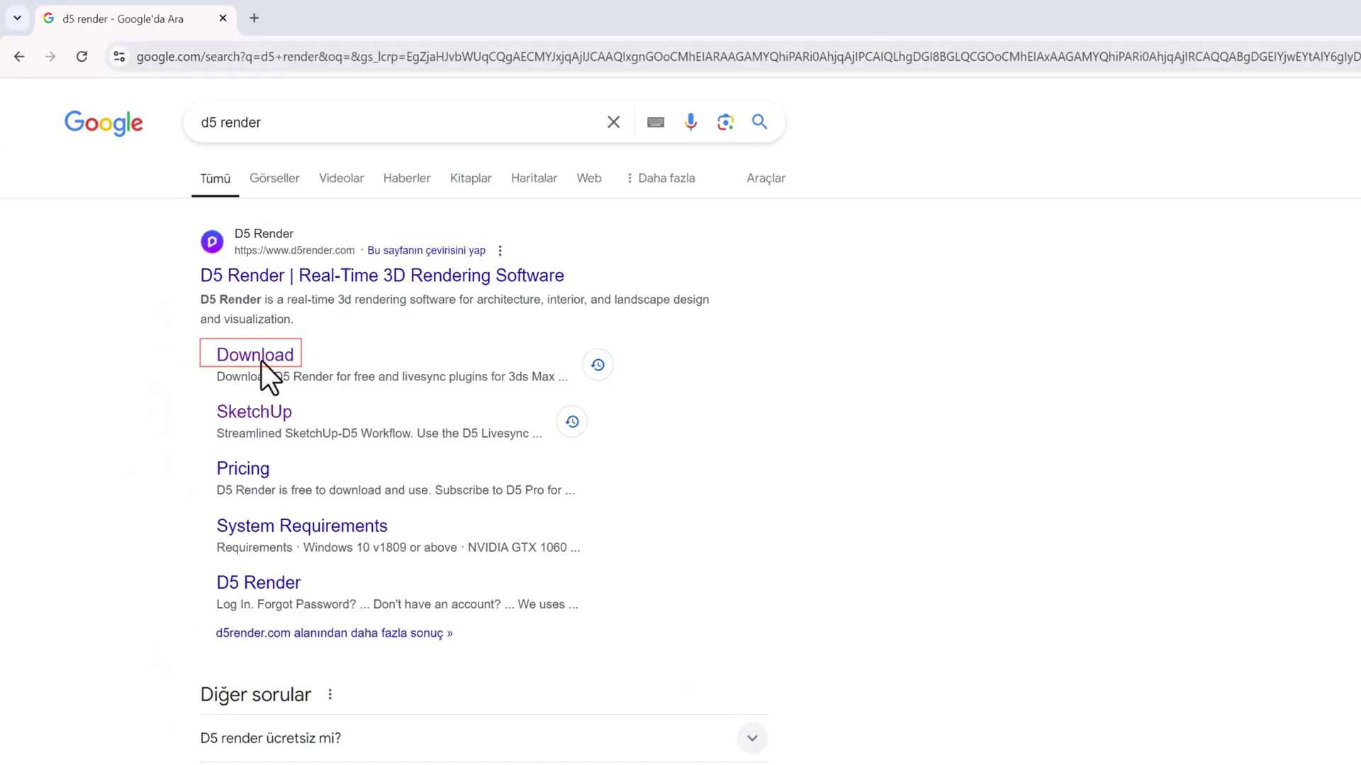
click(258, 358)
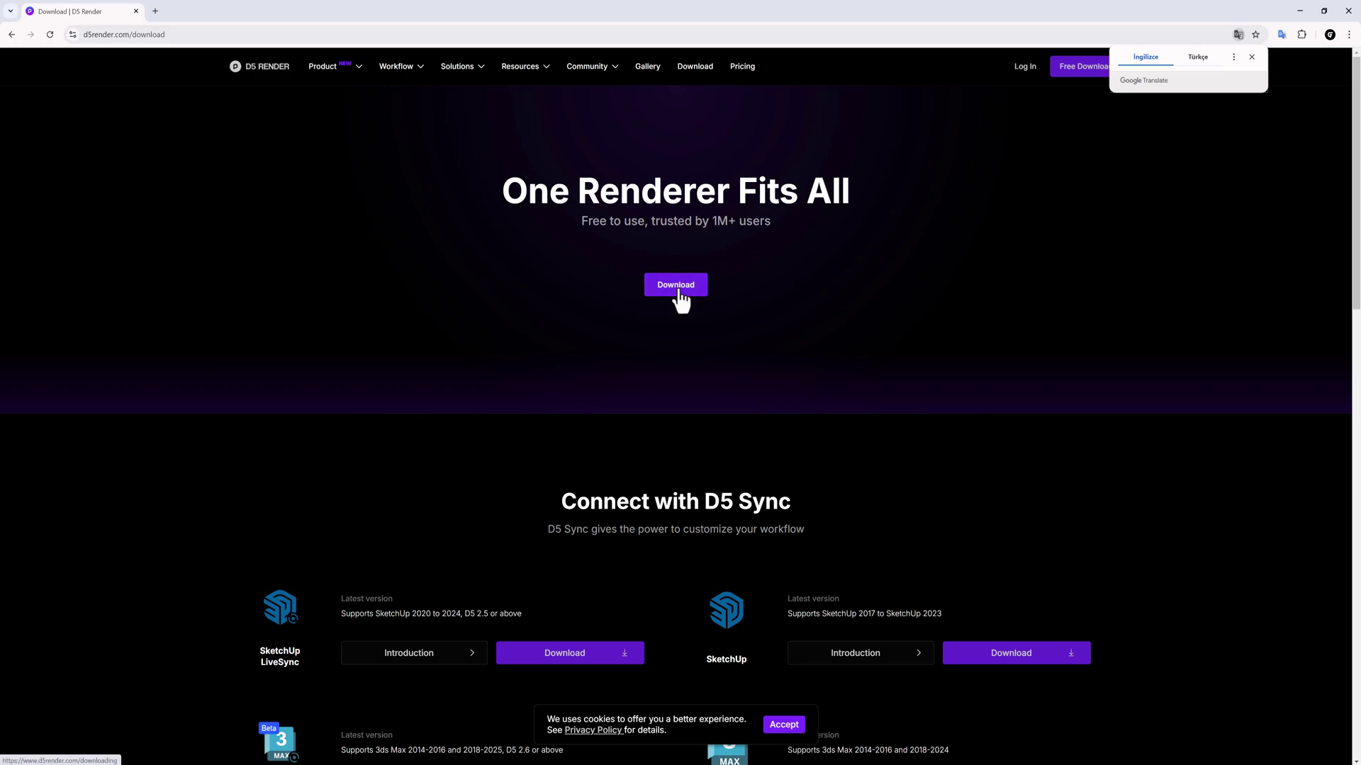
click(678, 290)
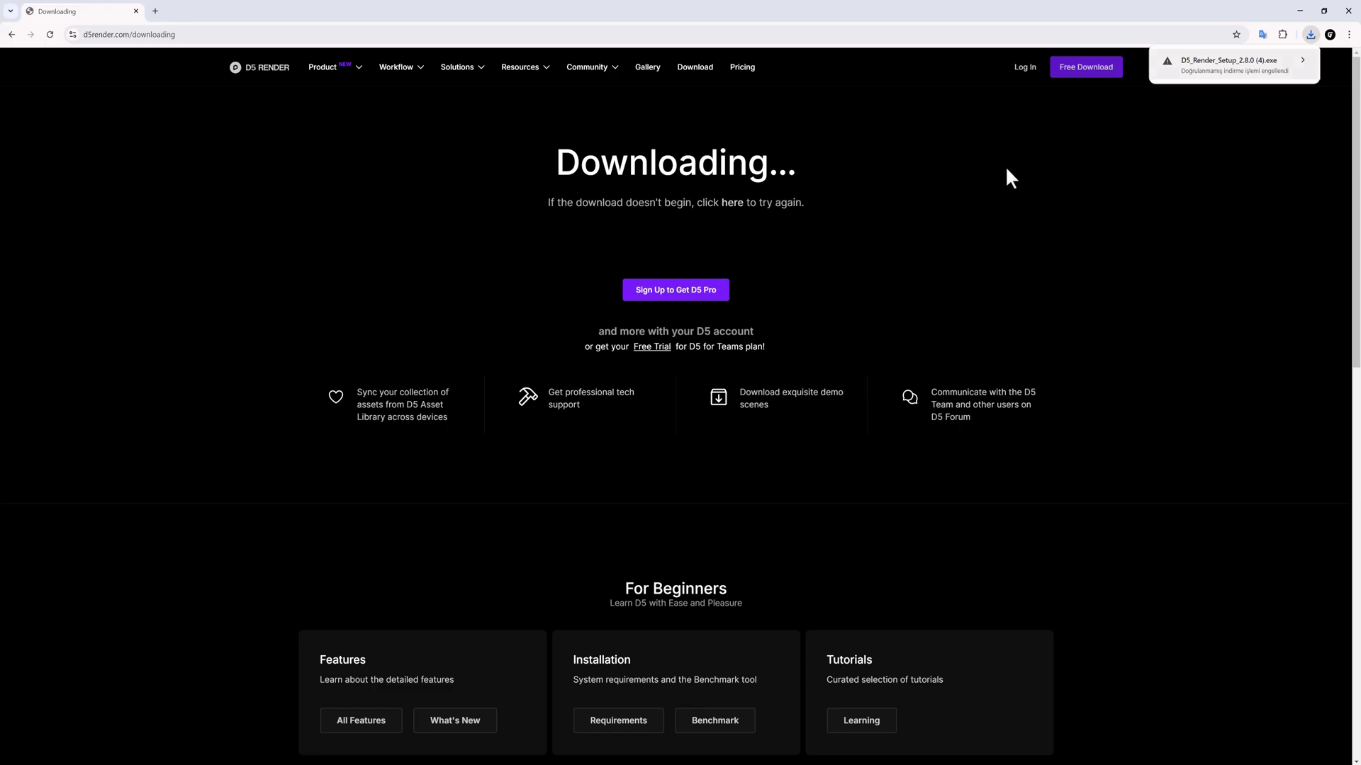
Step: Keep the blocked D5_Render_Setup download and run it from Chrome's recent downloads
click(1283, 68)
click(1251, 136)
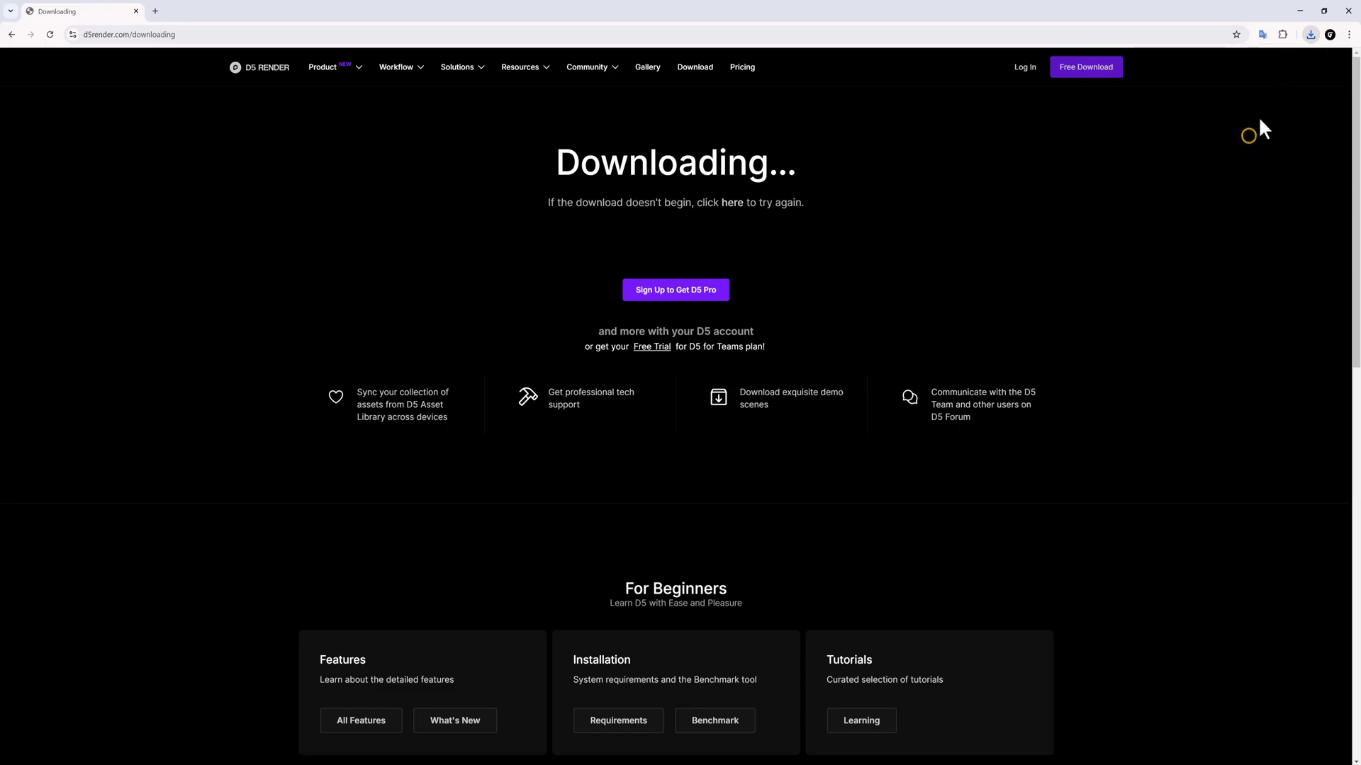
click(1310, 37)
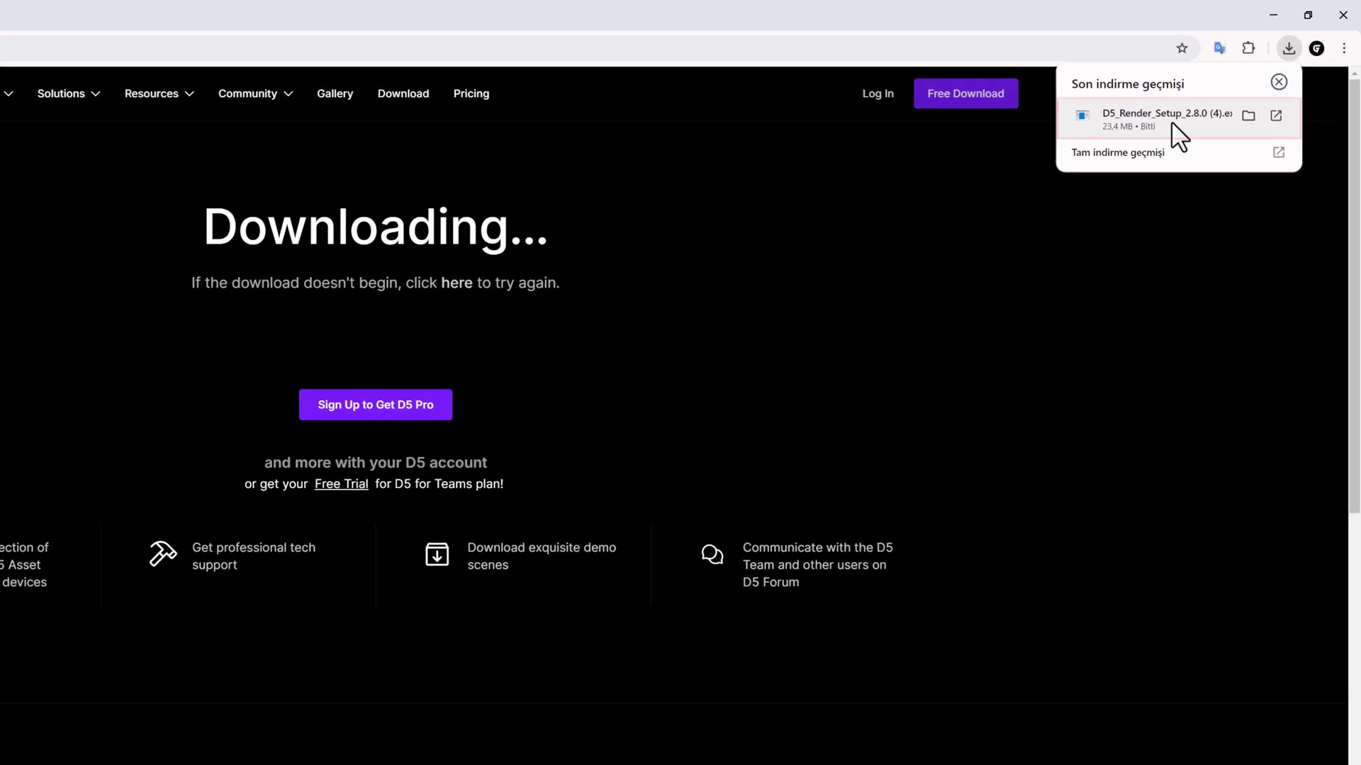
click(1179, 115)
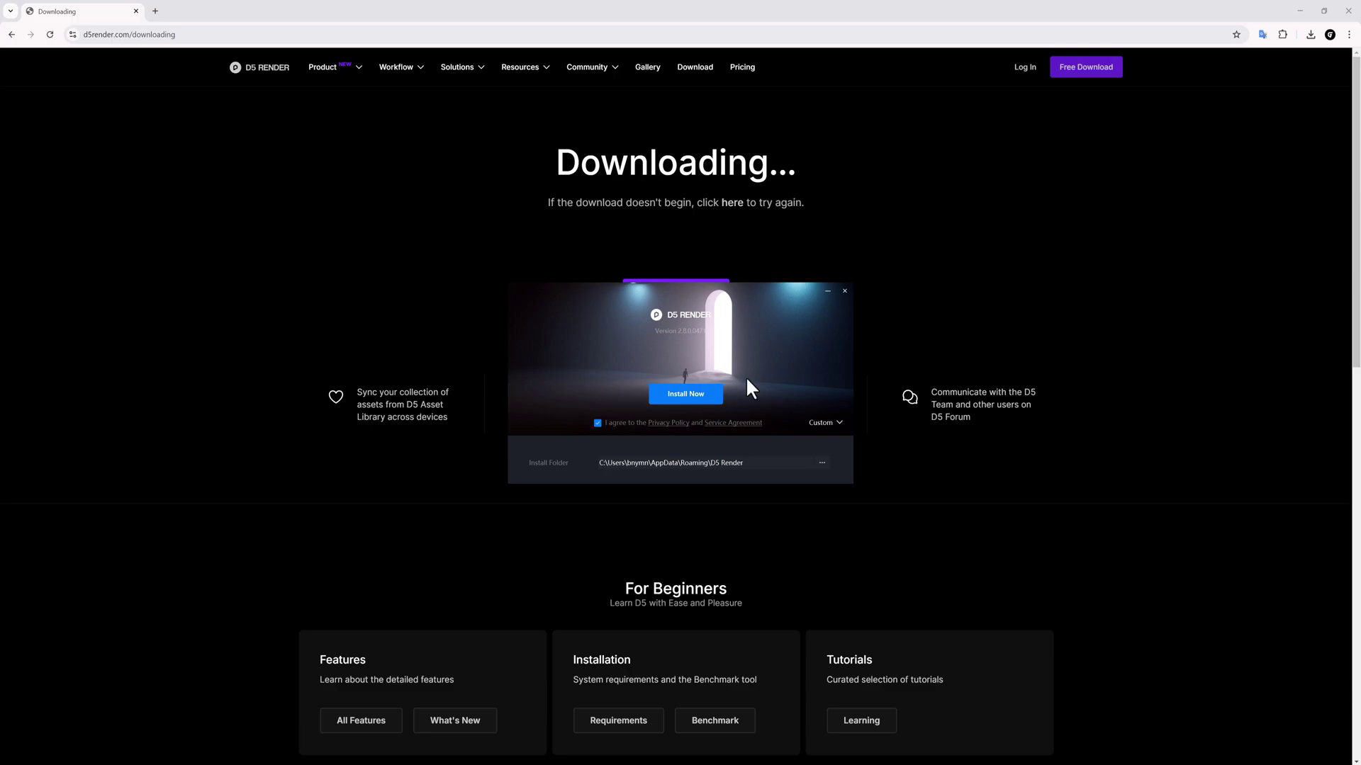
Step: Finish installing D5 Render 2.8, minimise Chrome, and launch D5 Render from its desktop shortcut
click(846, 292)
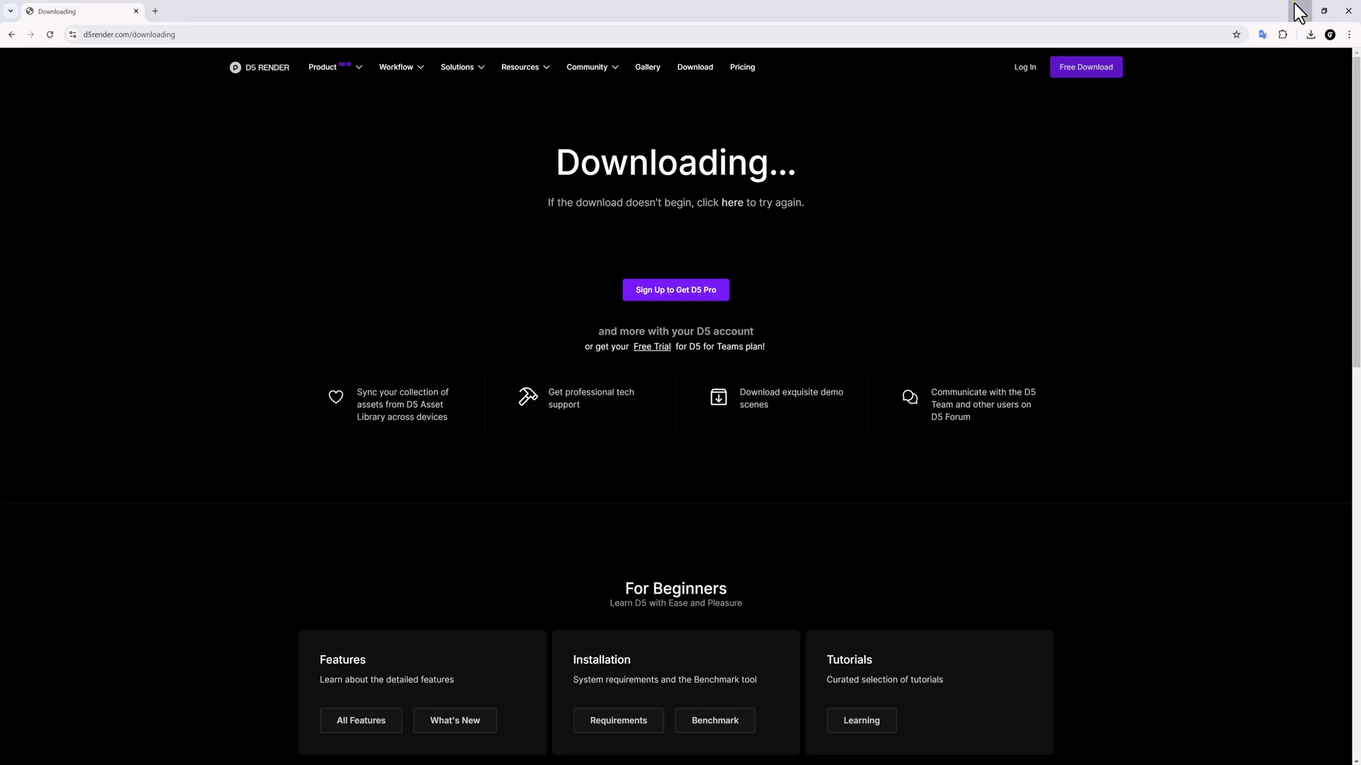
click(1299, 12)
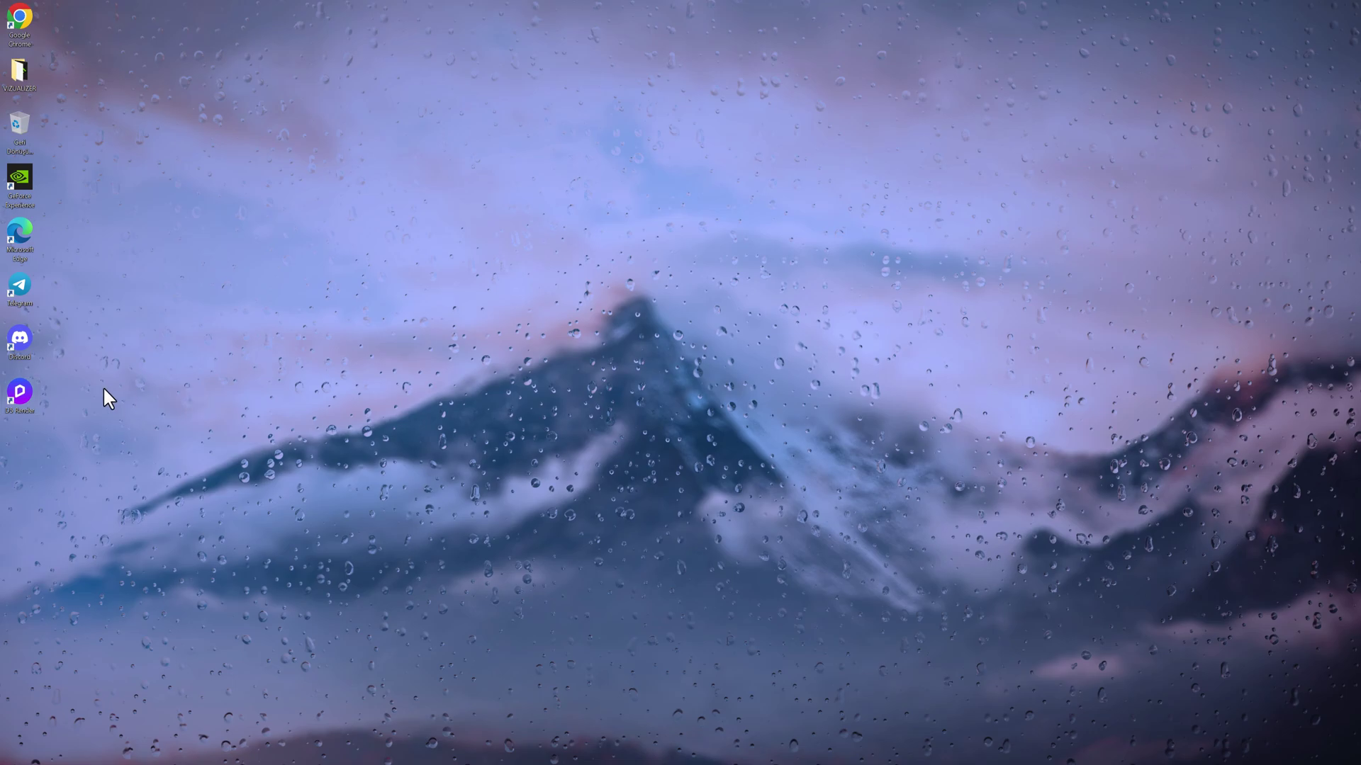
double_click(22, 387)
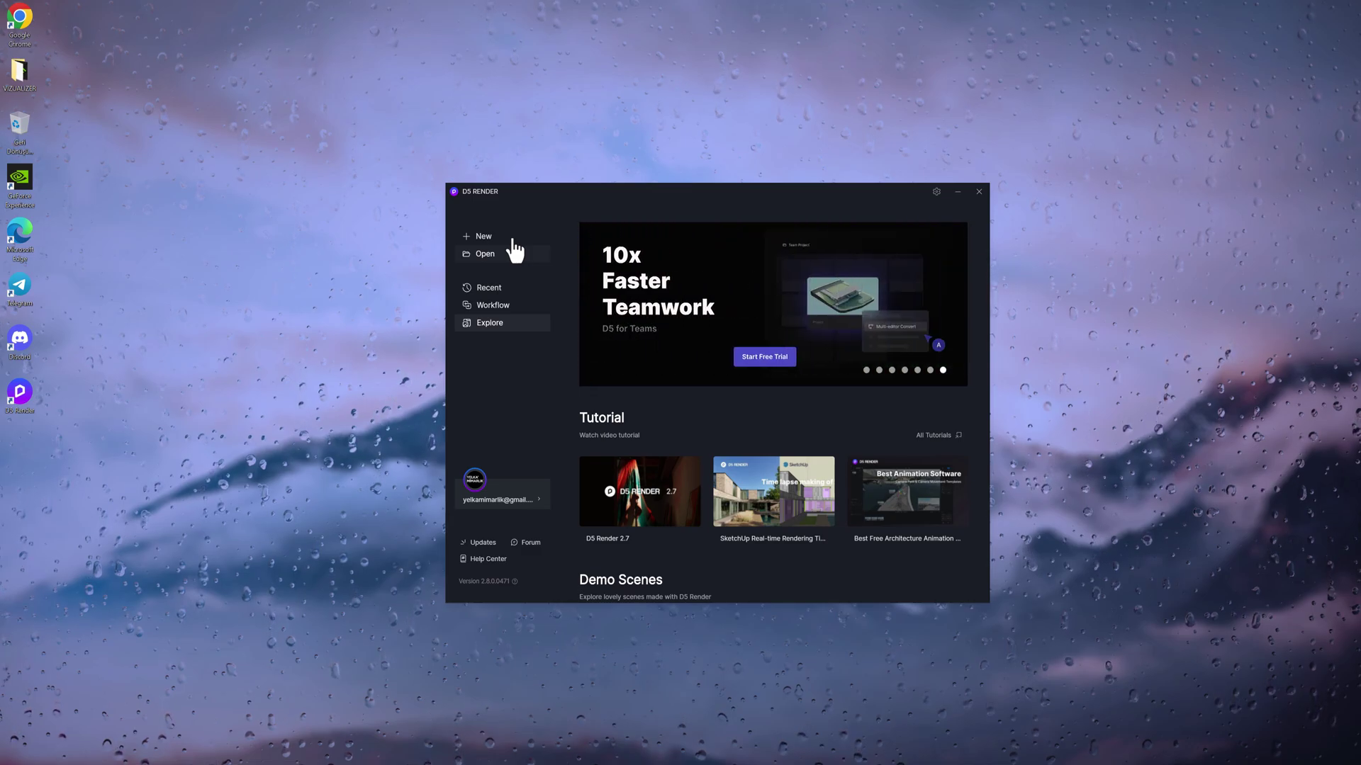
Step: Show the Recent projects list, then the Workflow page of D5 Sync plugins for SketchUp, 3ds Max, Revit and Rhino
click(522, 291)
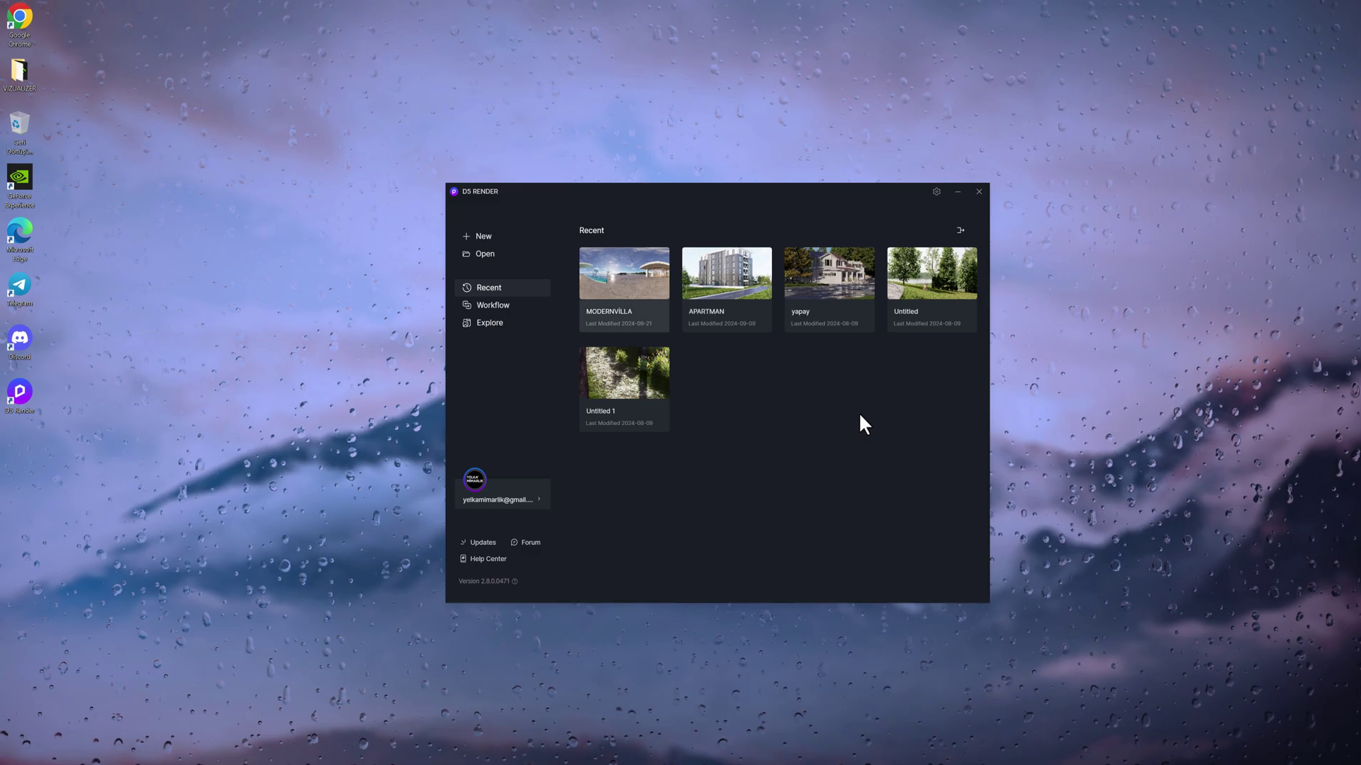
click(529, 310)
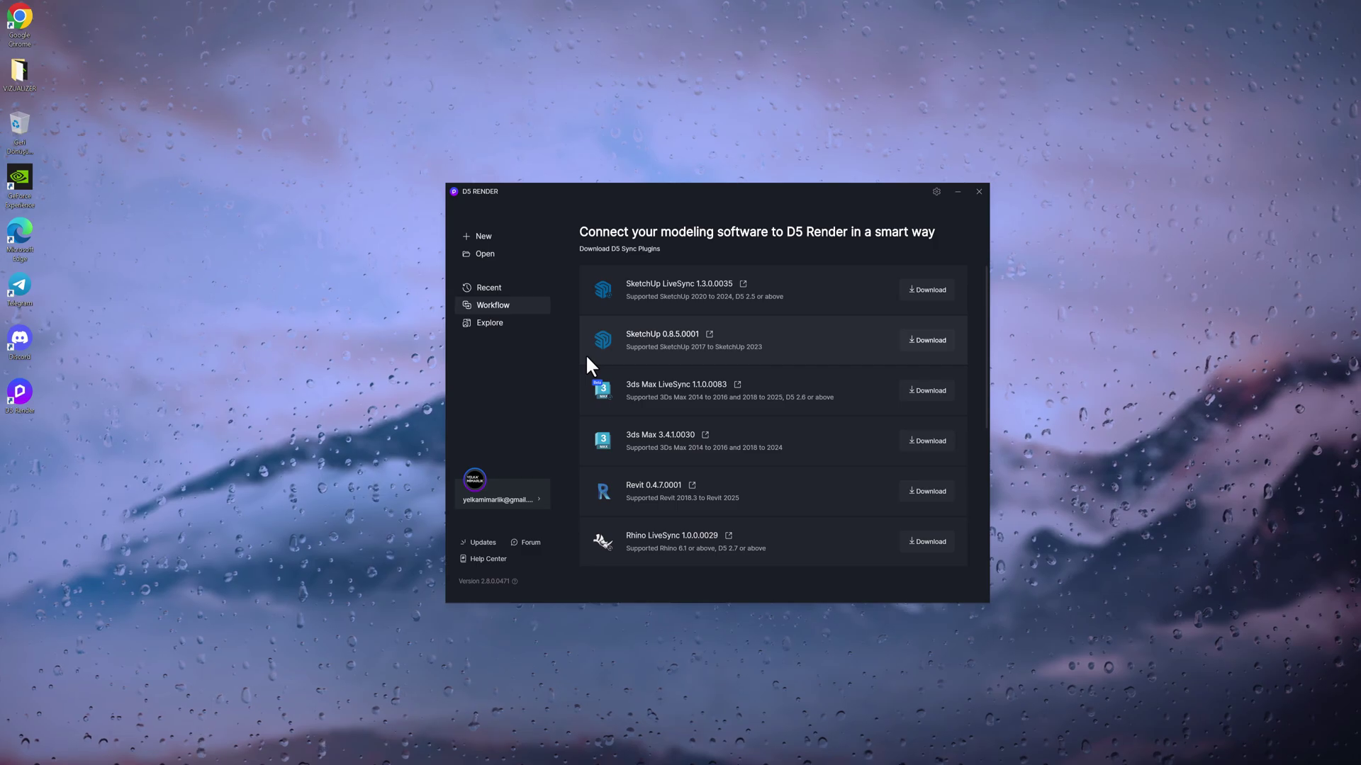
scroll(602, 368, down, 2)
scroll(741, 445, down, 2)
scroll(757, 455, up, 3)
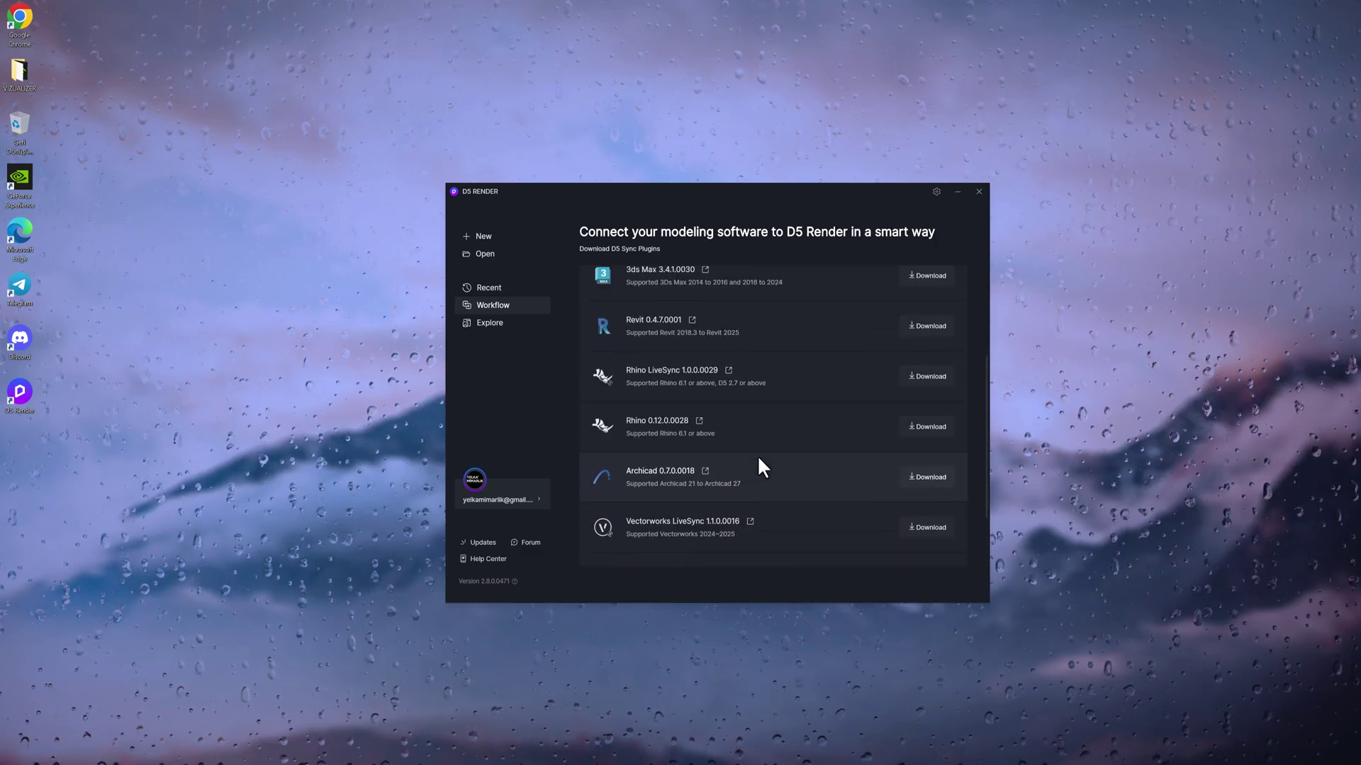
scroll(758, 458, up, 1)
scroll(758, 459, down, 2)
scroll(758, 459, down, 3)
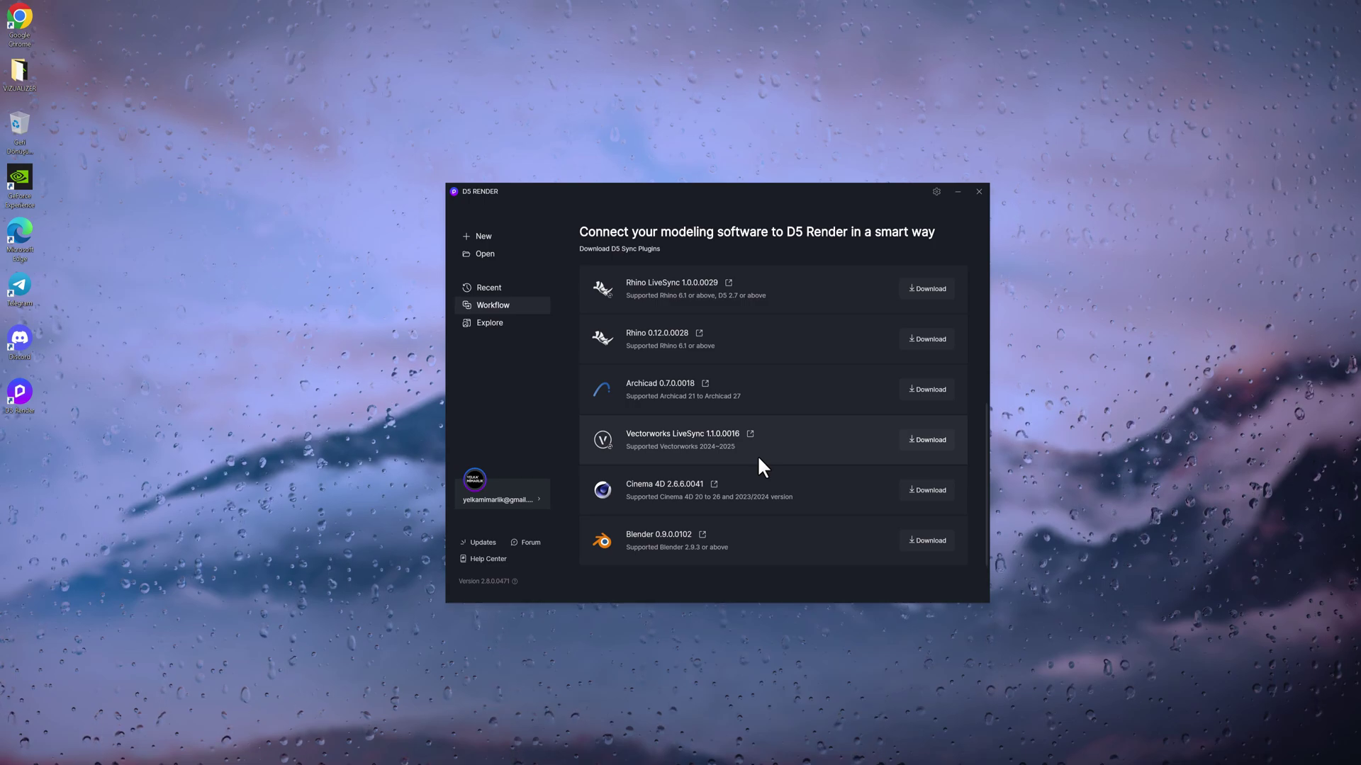
scroll(758, 457, up, 1)
scroll(758, 457, up, 1)
scroll(759, 458, up, 1)
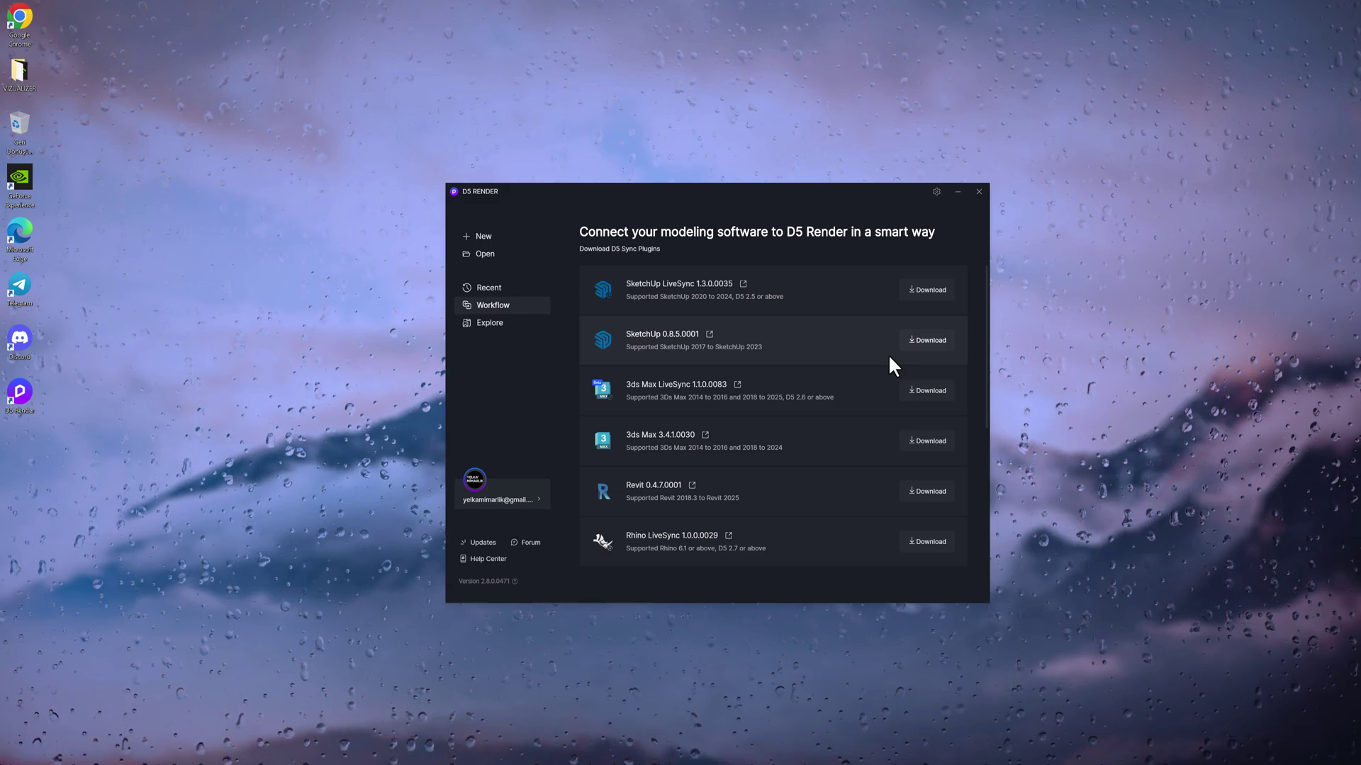
scroll(779, 347, down, 1)
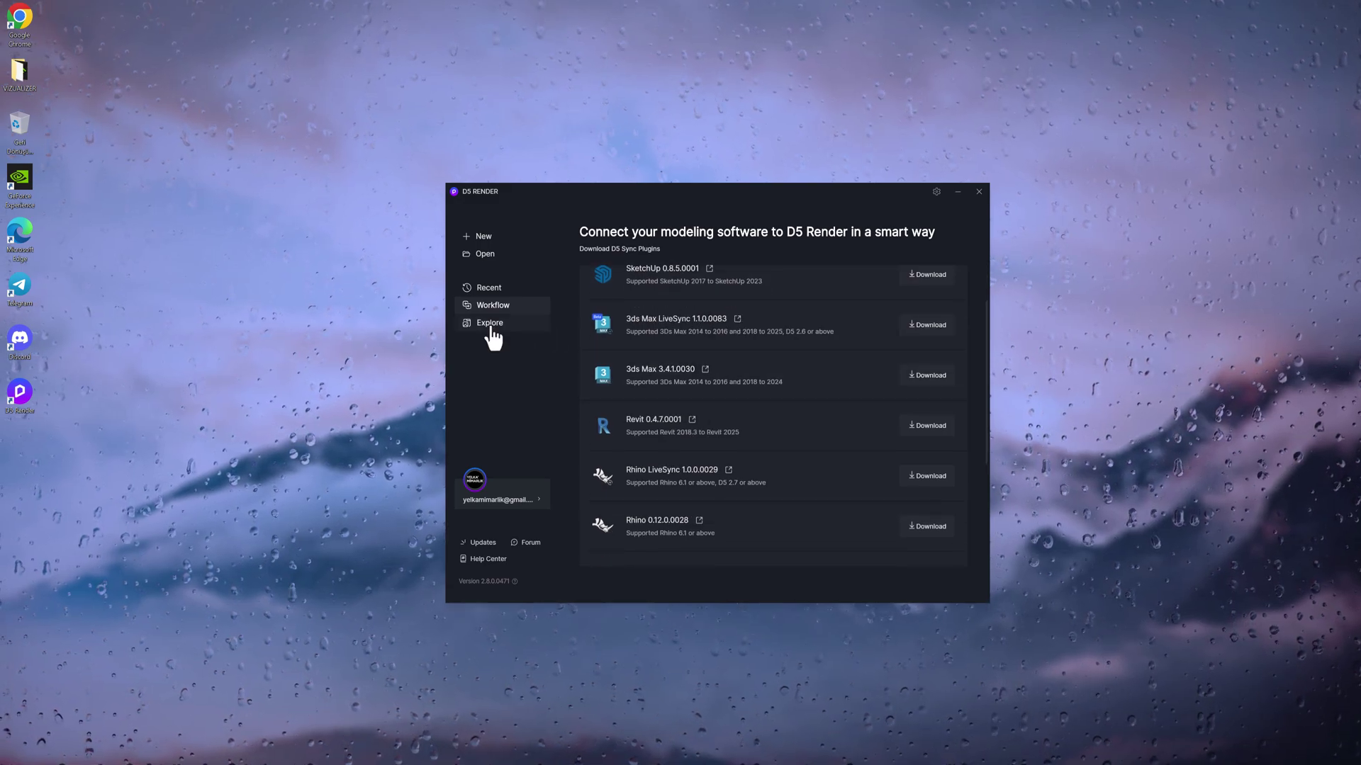
click(488, 324)
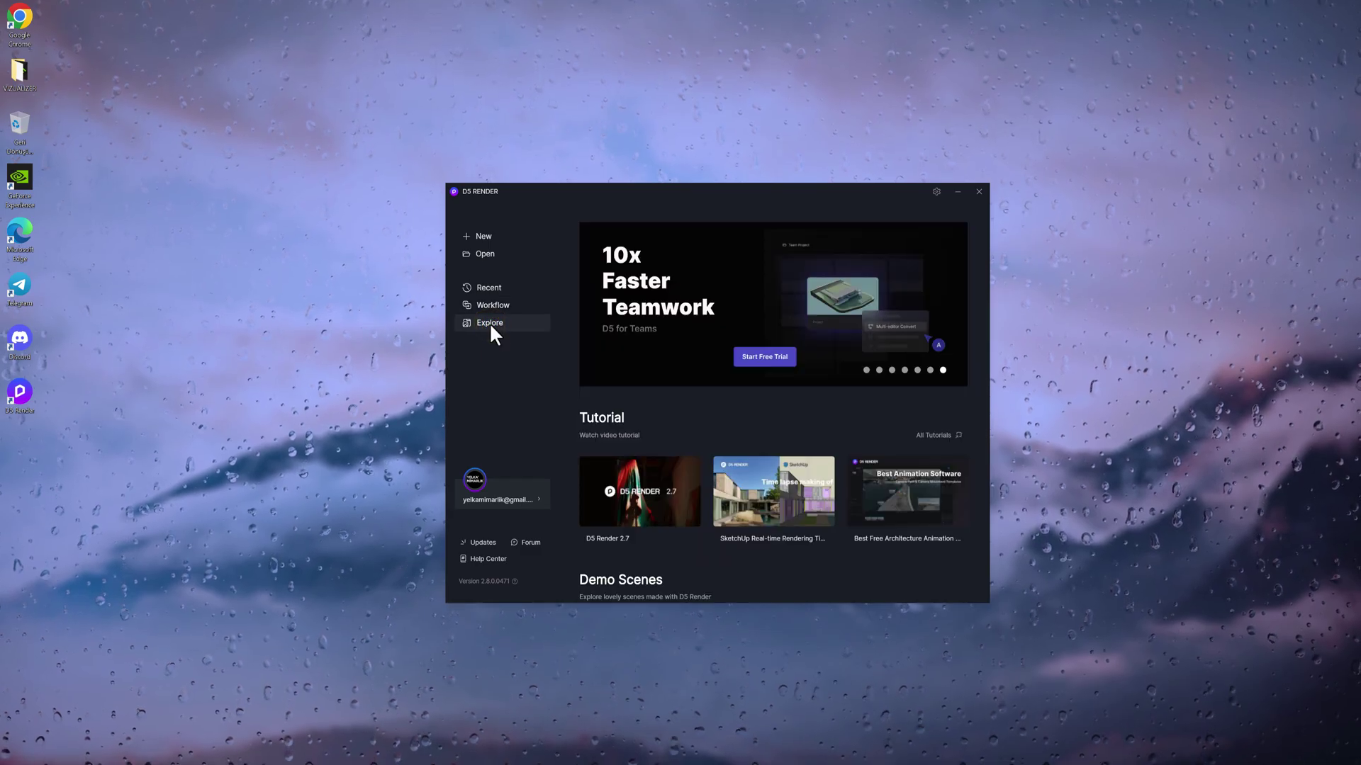
Step: Scroll the Explore page past Tutorial down to Demo Scenes, then open the account profile panel
mouse_move(704, 500)
scroll(703, 491, down, 2)
scroll(705, 496, up, 1)
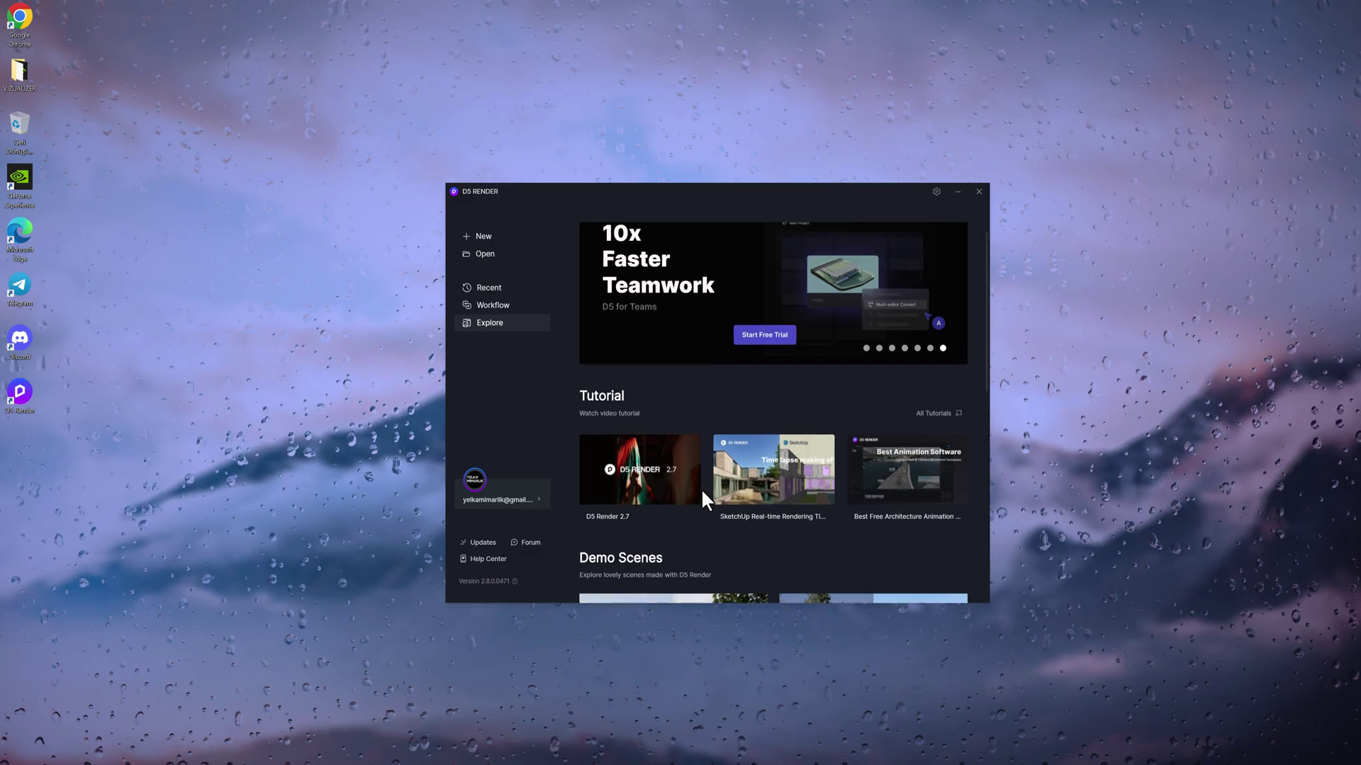
scroll(832, 481, down, 3)
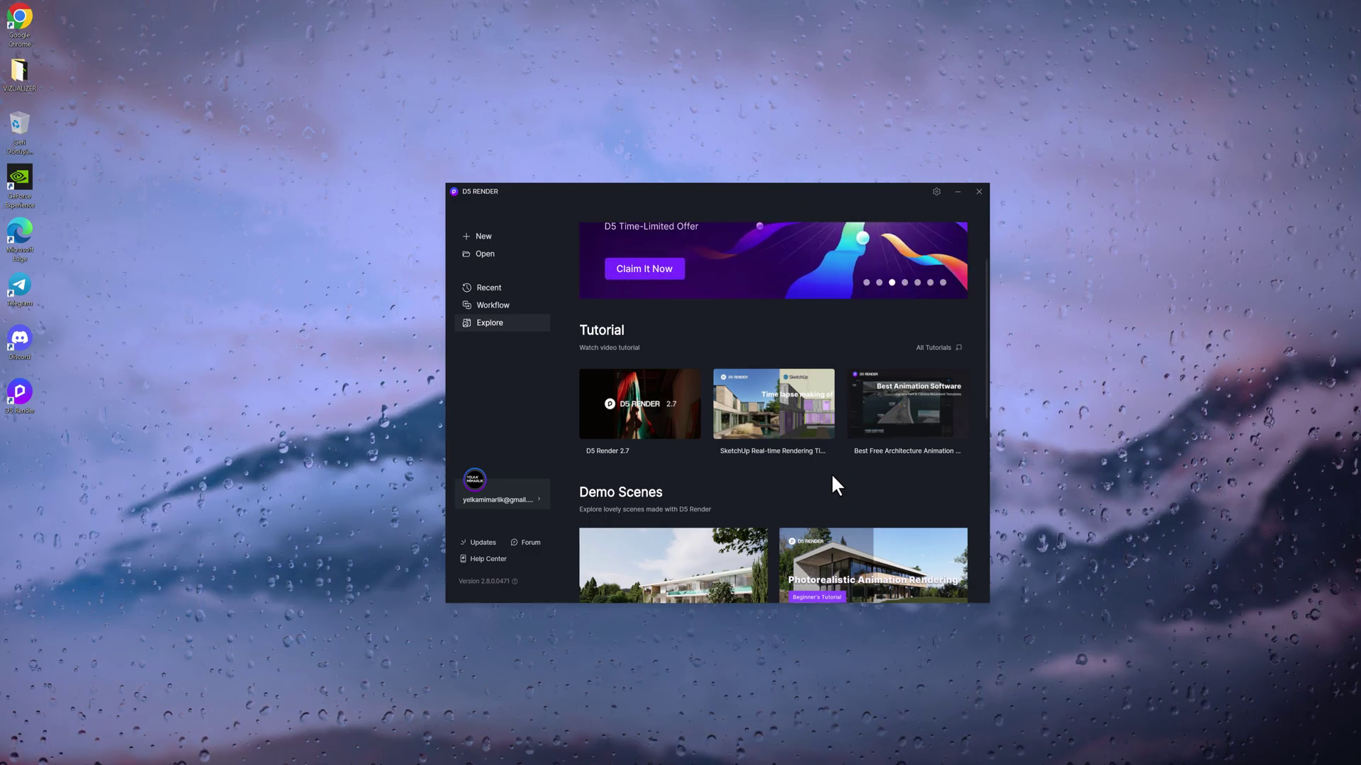
scroll(830, 474, down, 2)
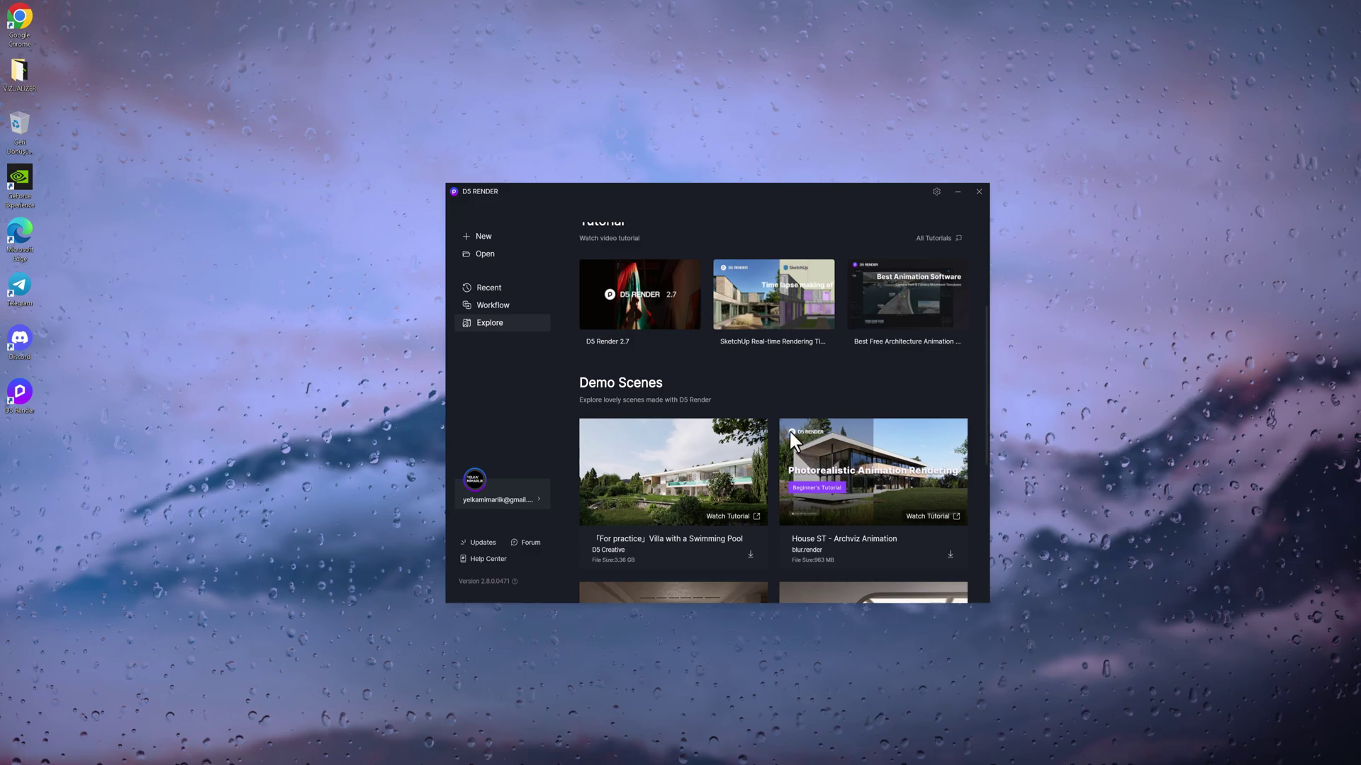
scroll(771, 417, down, 3)
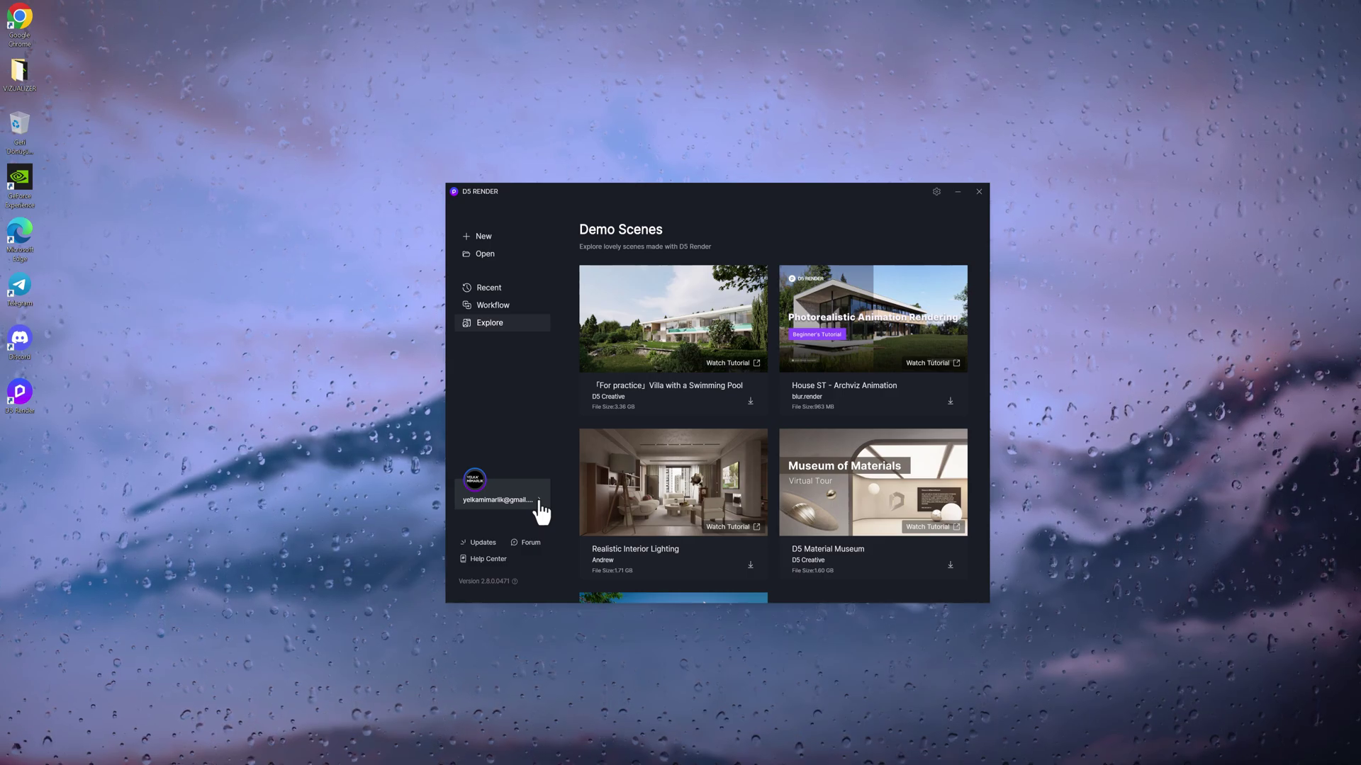
click(507, 496)
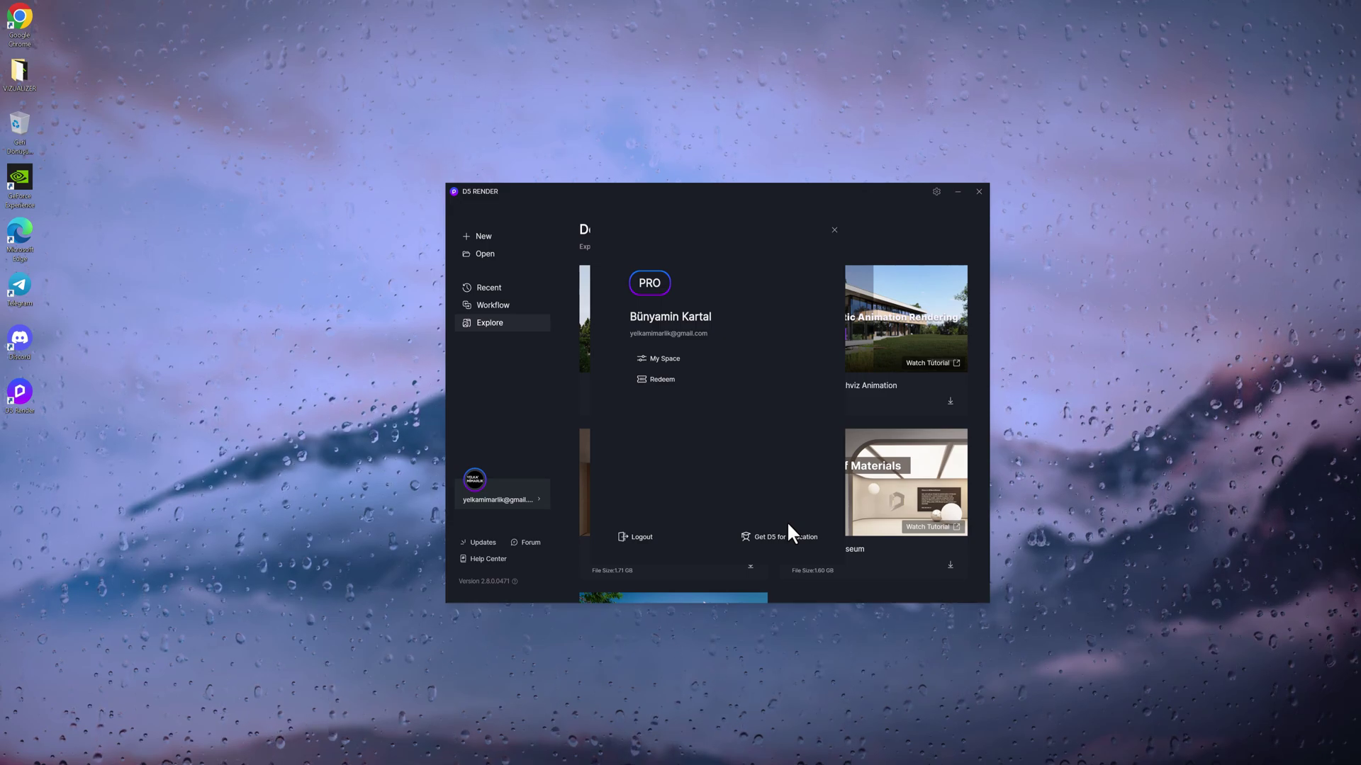
Step: Click inside the account profile panel showing the active PRO licence
click(538, 390)
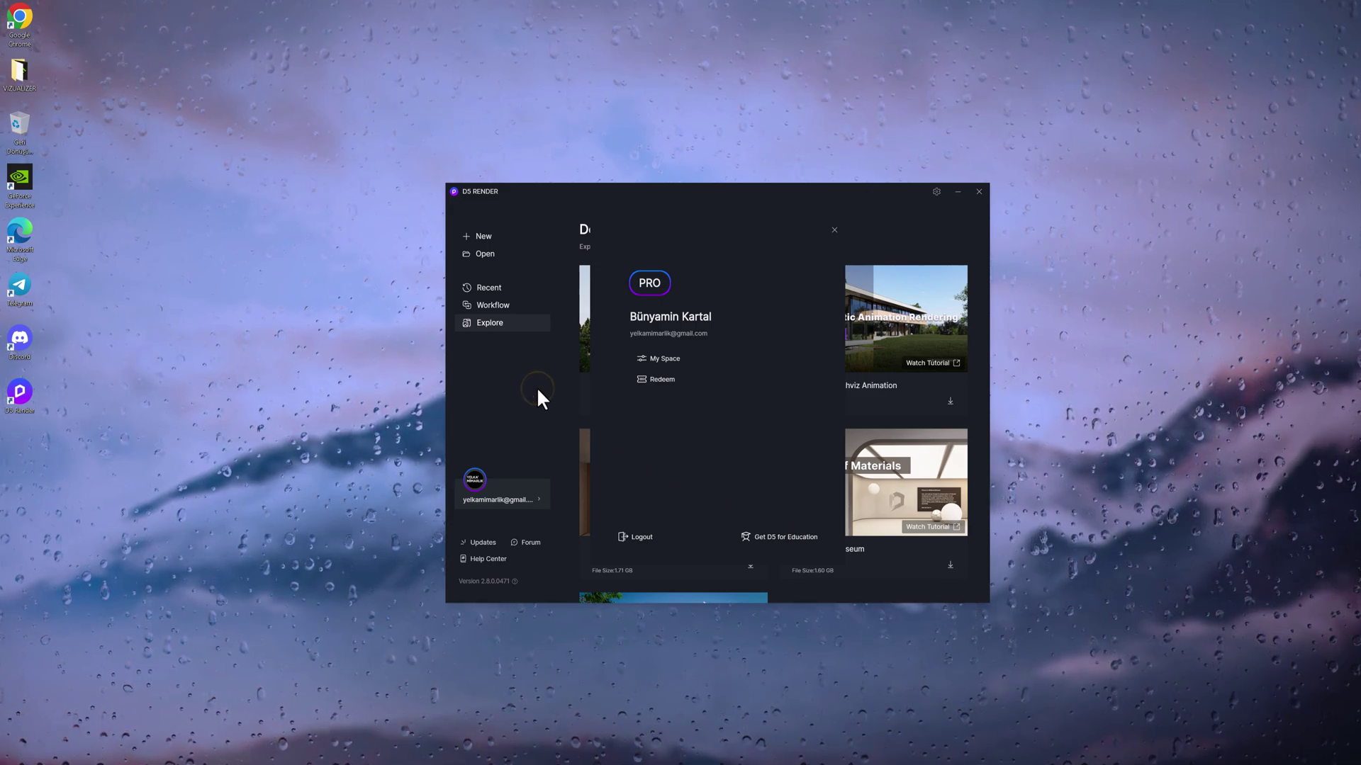